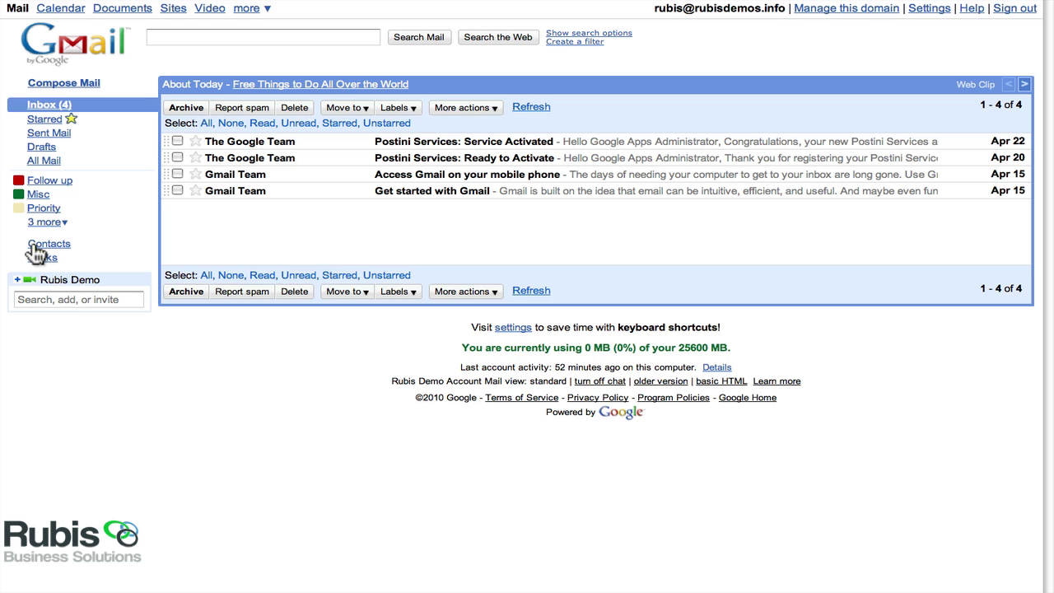
Open the Contacts manager from Gmail's left sidebar.
click(36, 245)
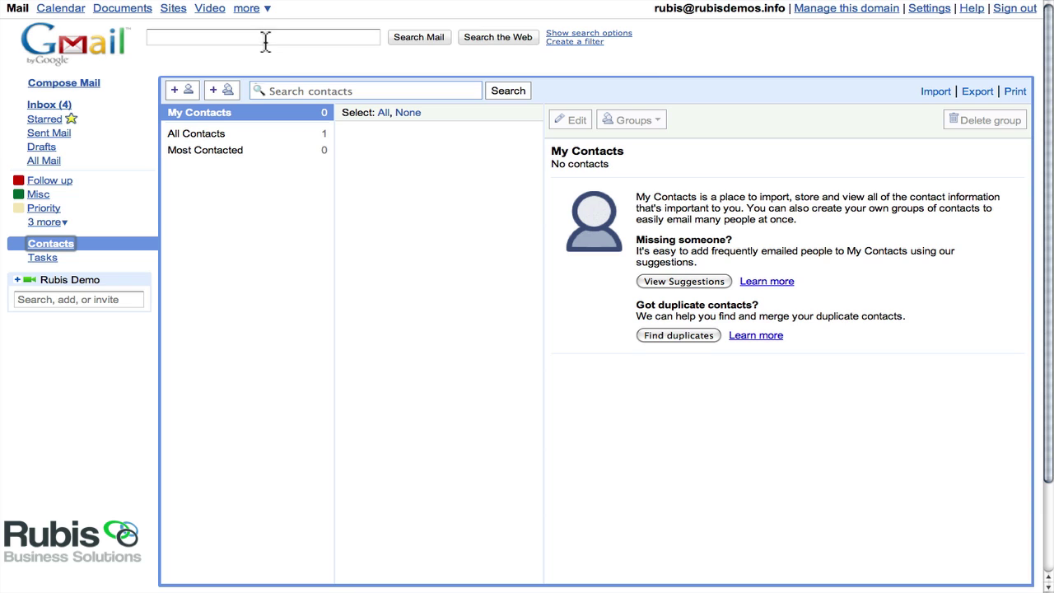
Open Contacts as a full page from the apps menu and zoom in two levels.
click(261, 10)
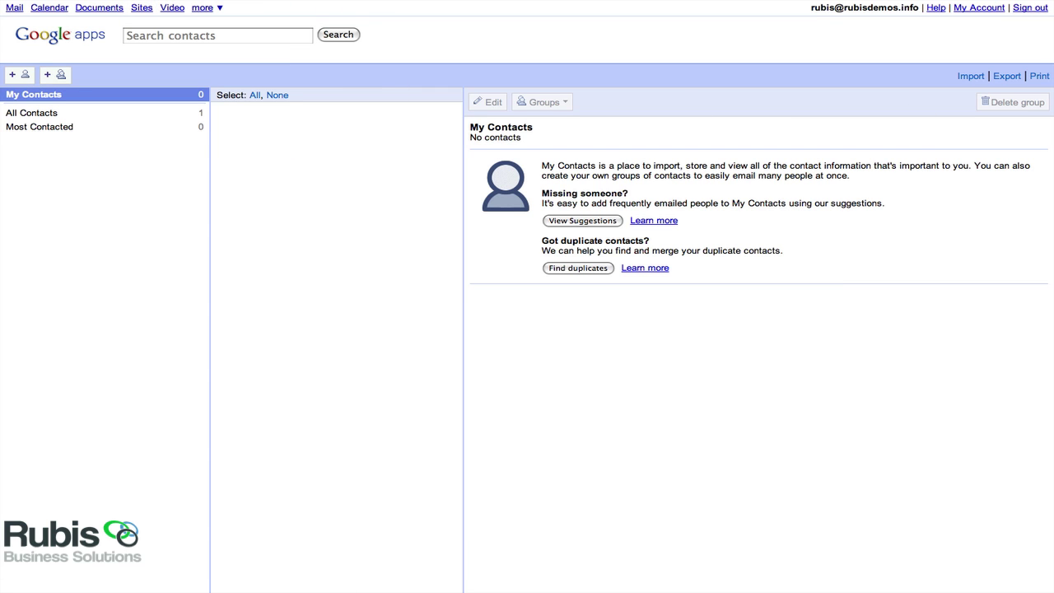
key(ctrl+plus)
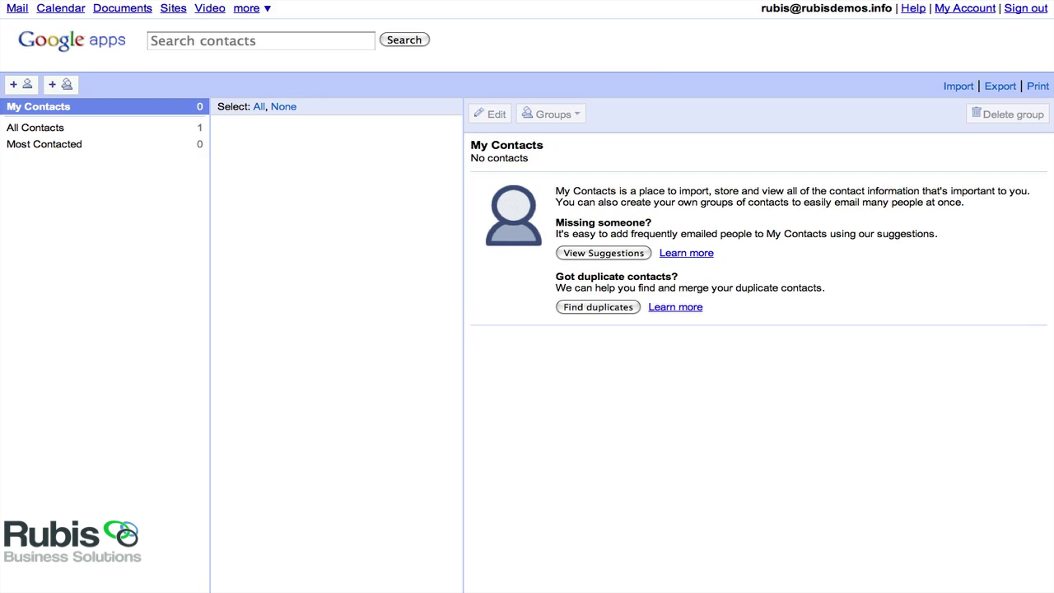
key(ctrl+plus)
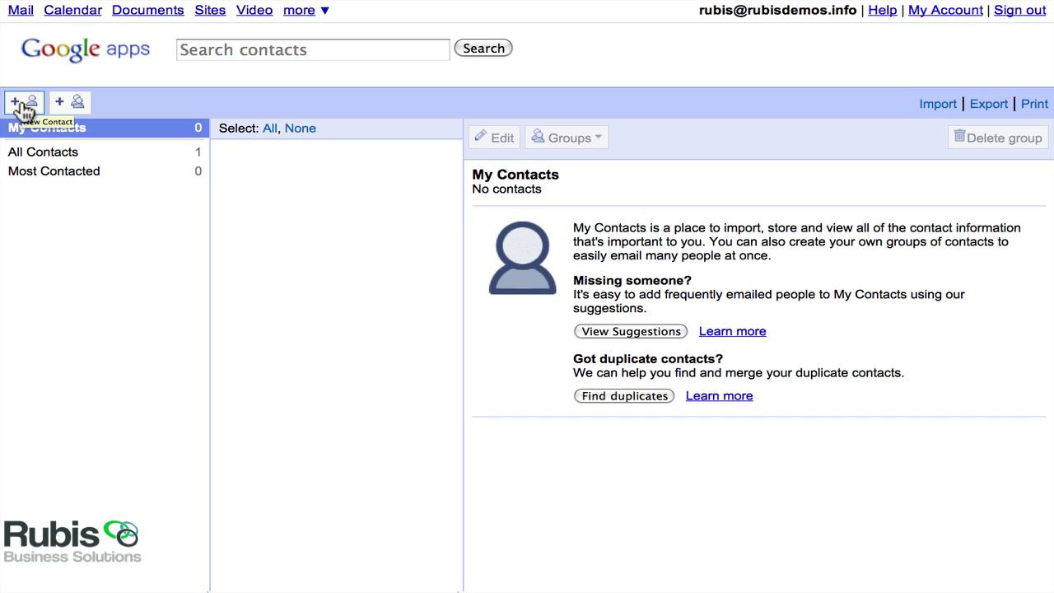
Start a new contact with a second email field and preview the addable field types without adding any.
click(24, 105)
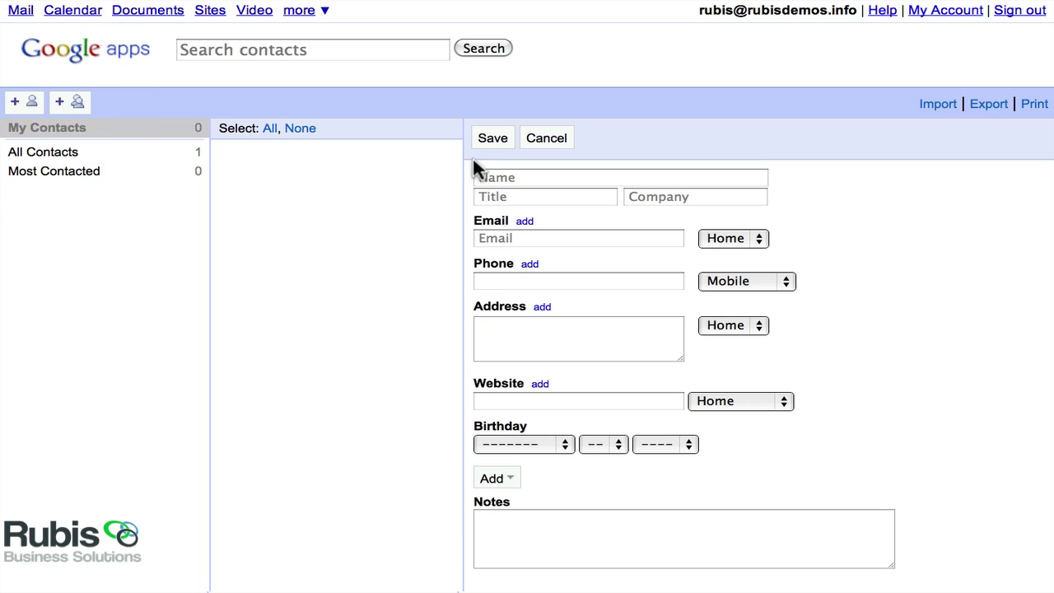
click(525, 222)
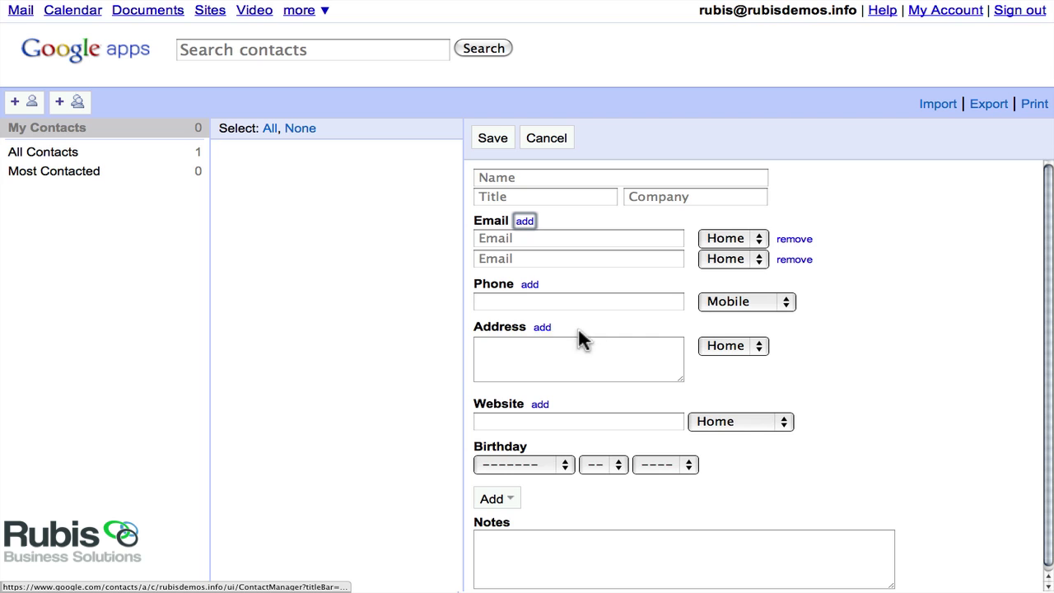
scroll(604, 329, down, 1)
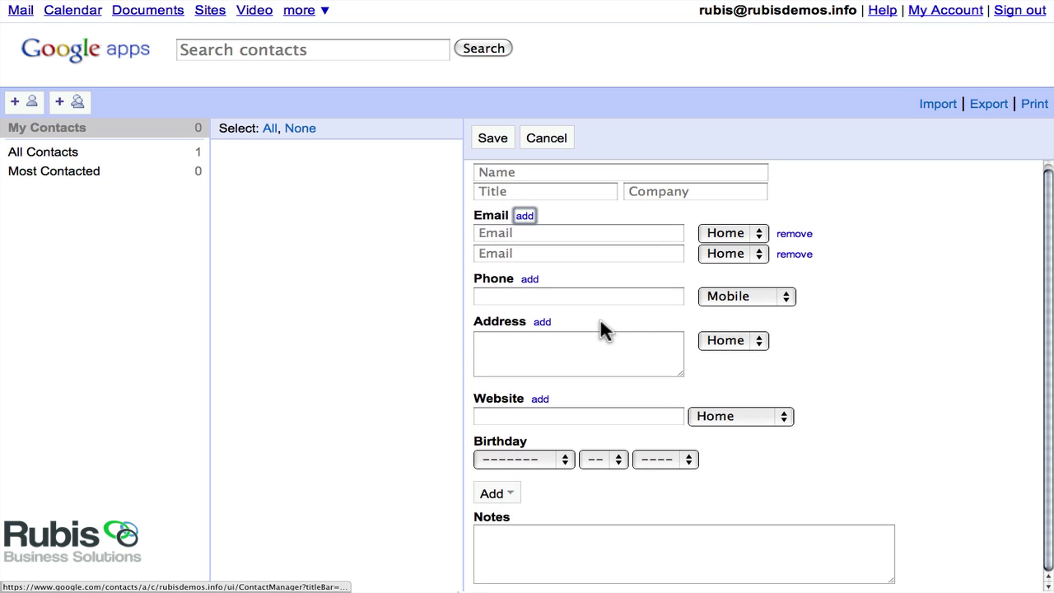
click(510, 495)
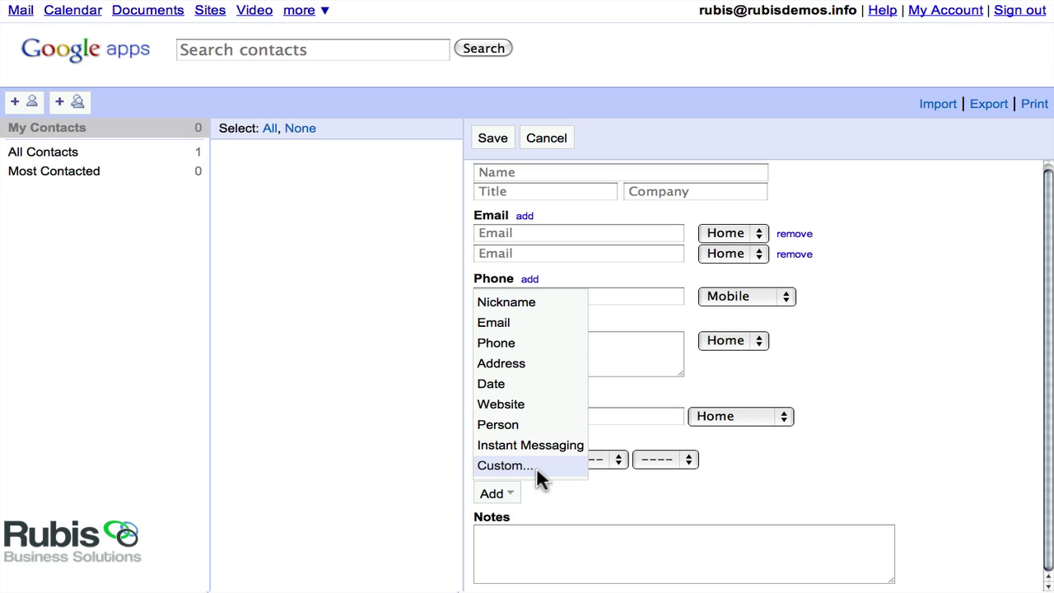
click(596, 509)
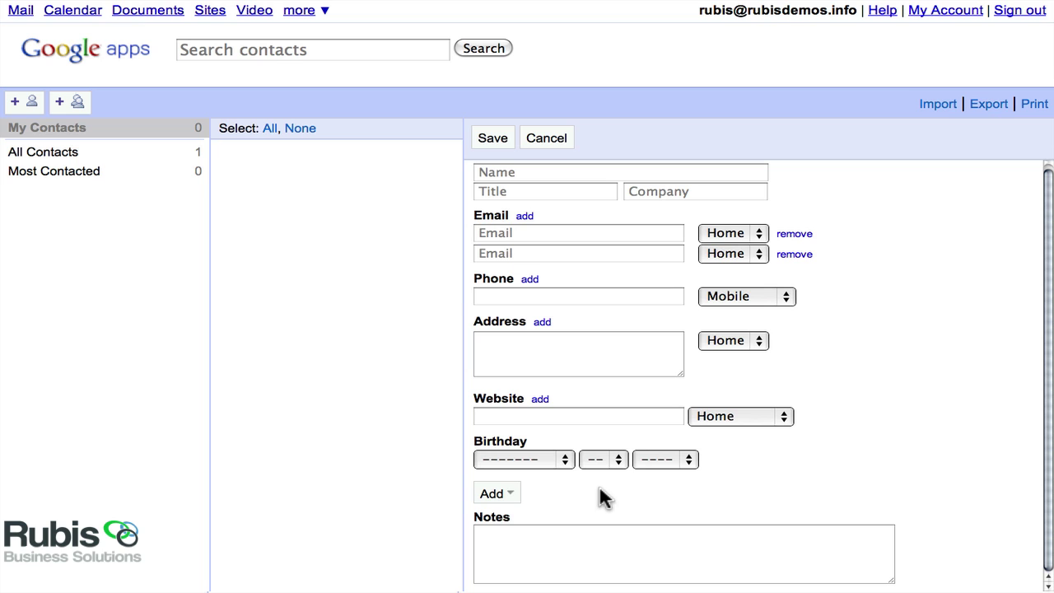
Enter the contact's full name, company Rubis Solutions and their email address.
click(518, 171)
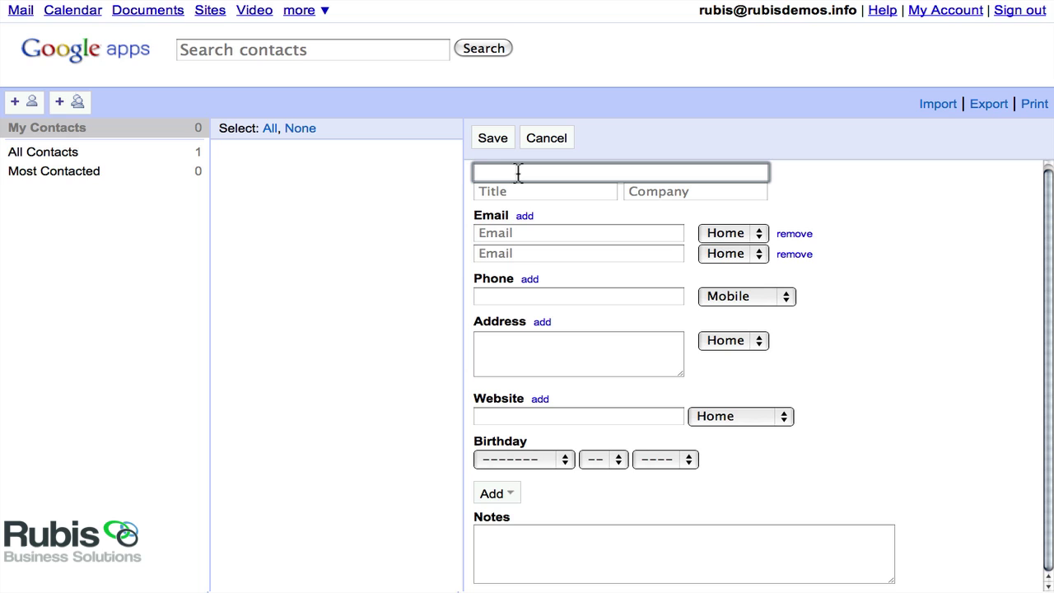
key(Tab)
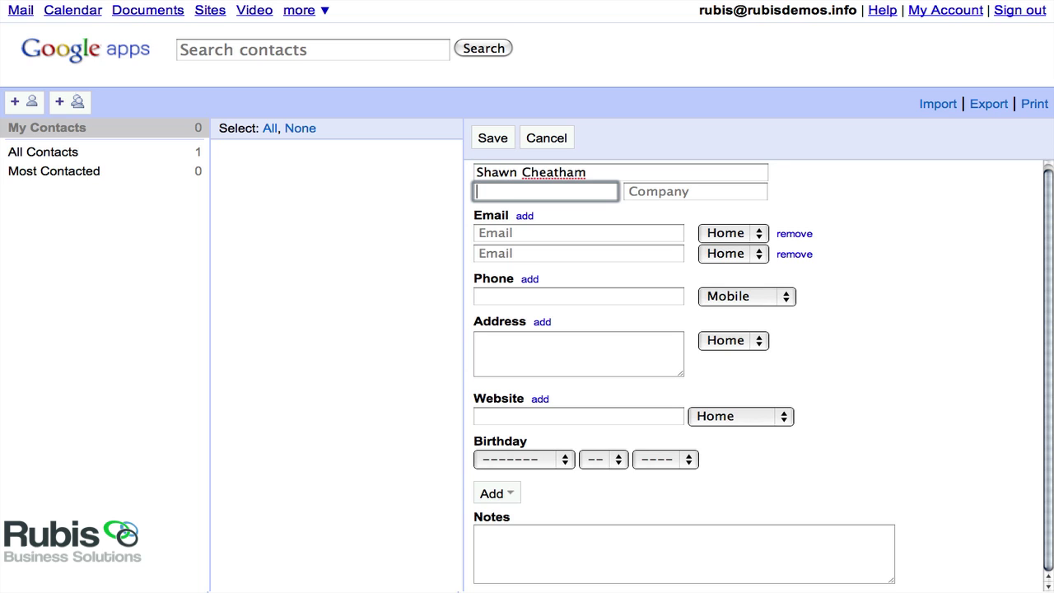
key(Tab)
text(Ru)
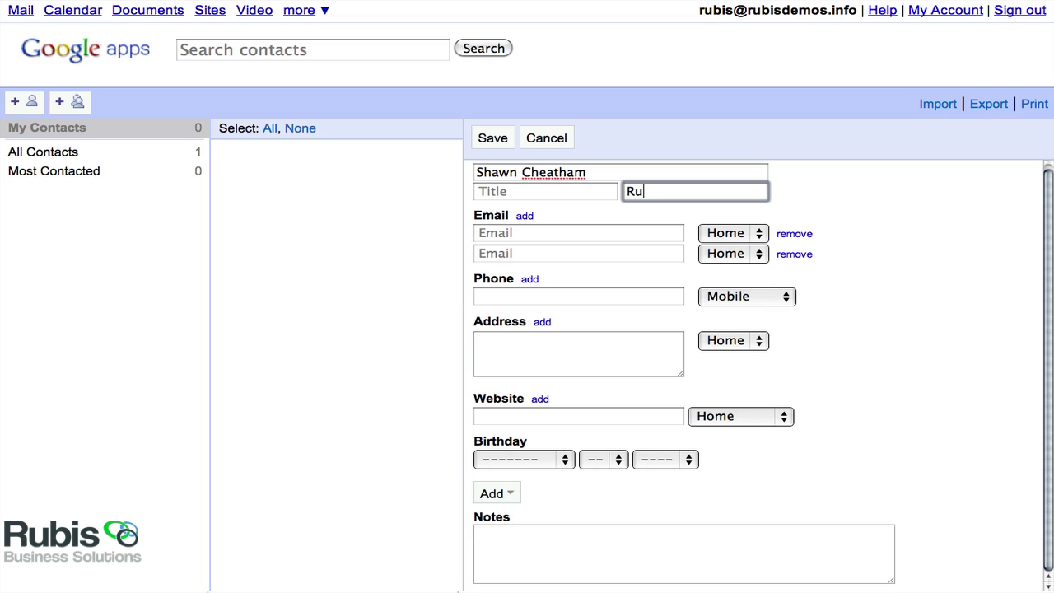
text(bis Solutions)
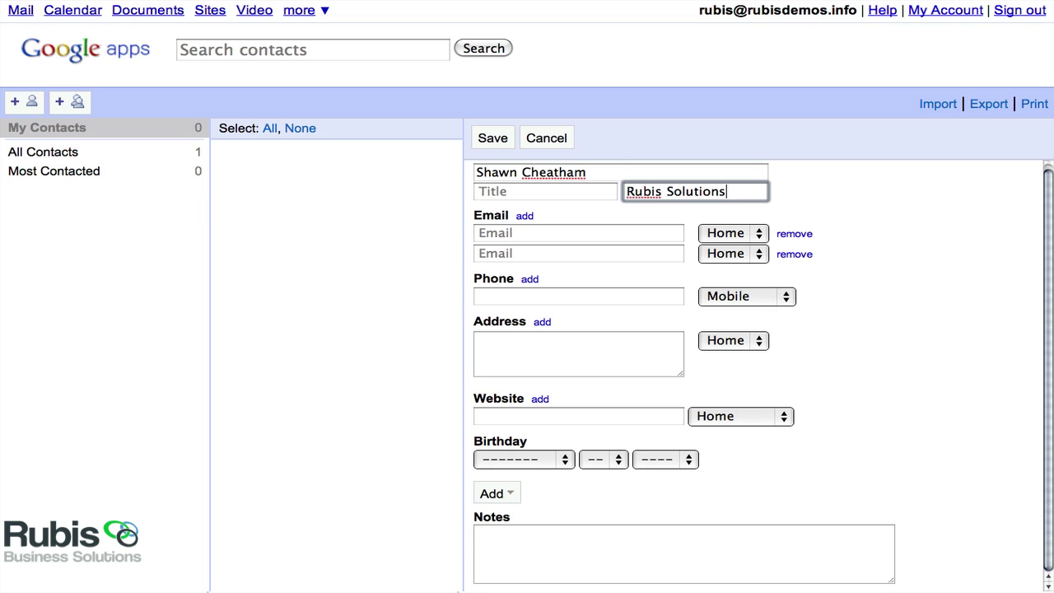
key(Tab)
key(Tab)
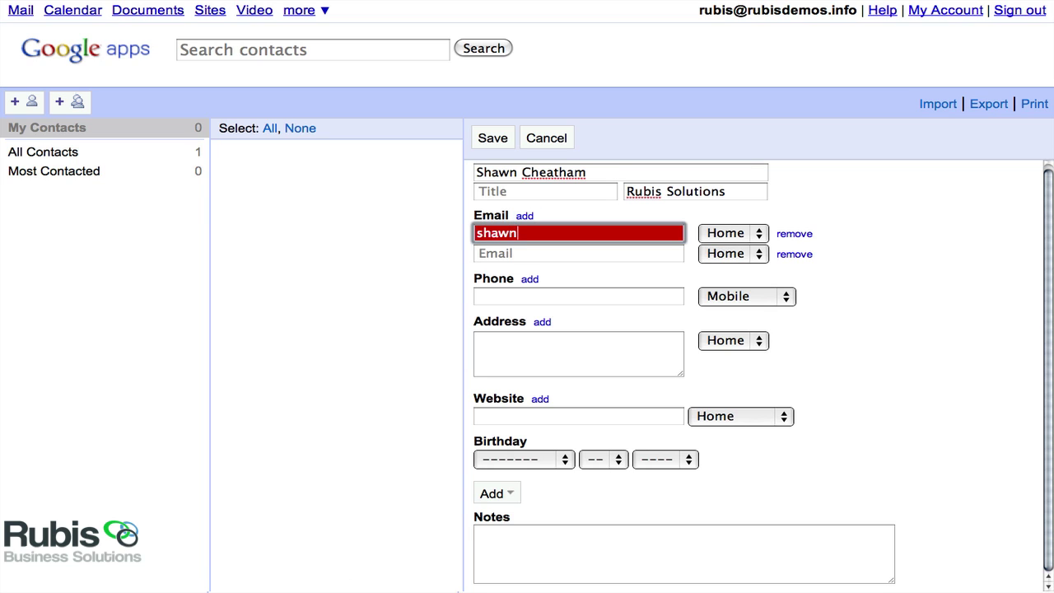
key(Tab)
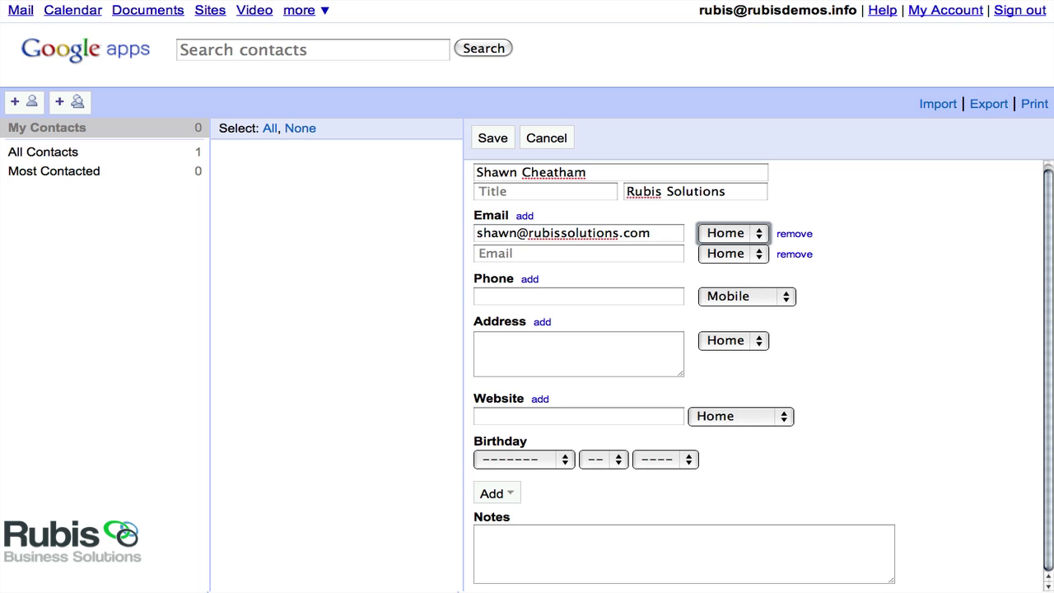
Set the email type to Work, remove the empty second email row, and save the contact.
key(space)
key(Down)
key(Return)
click(790, 254)
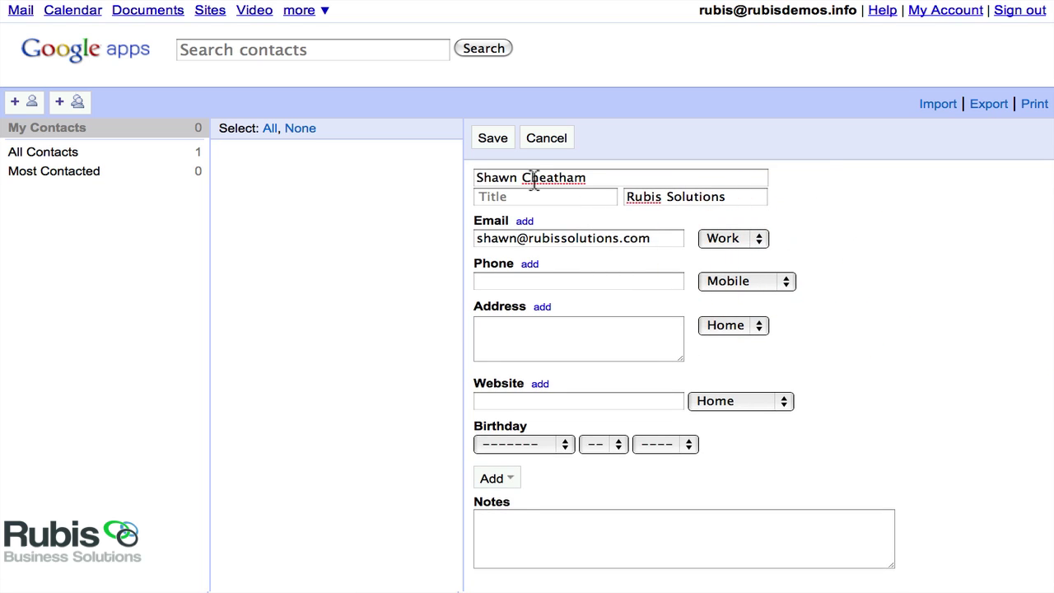
click(495, 139)
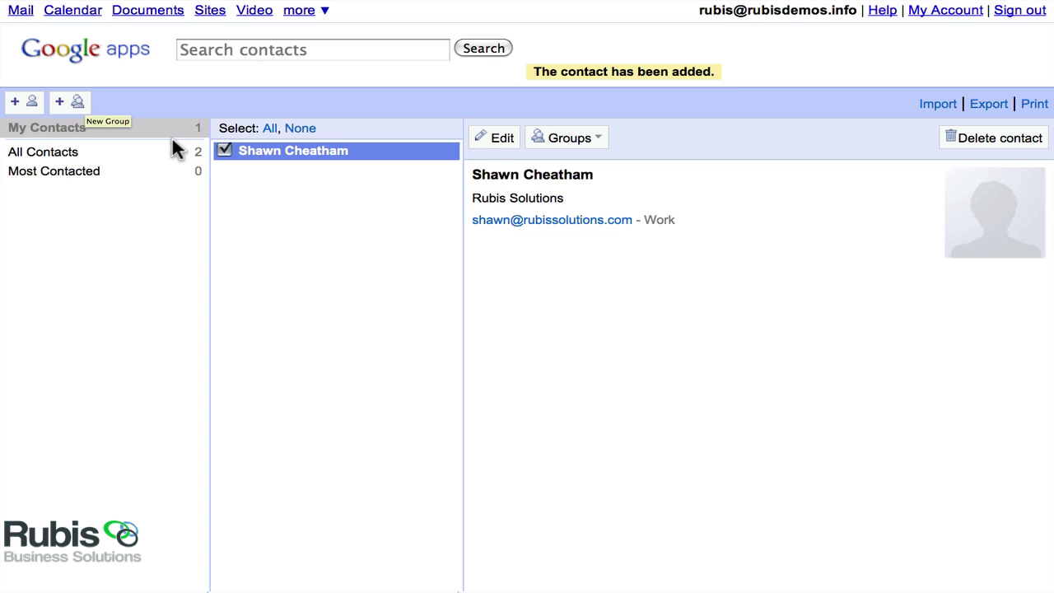
Clear the selection and create a new contact group named 'Group A: Demo'.
click(301, 130)
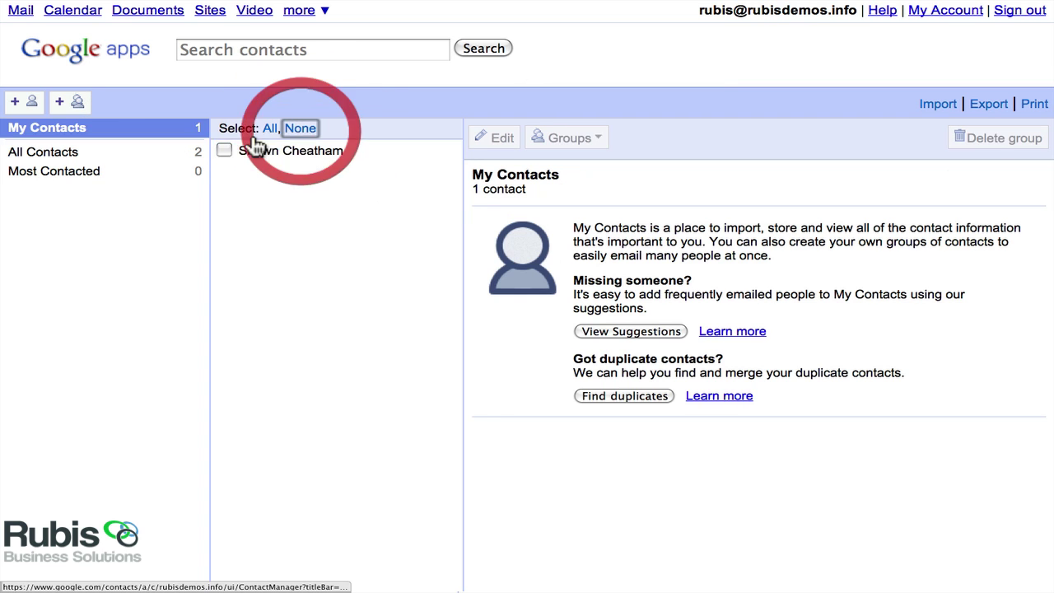
click(78, 103)
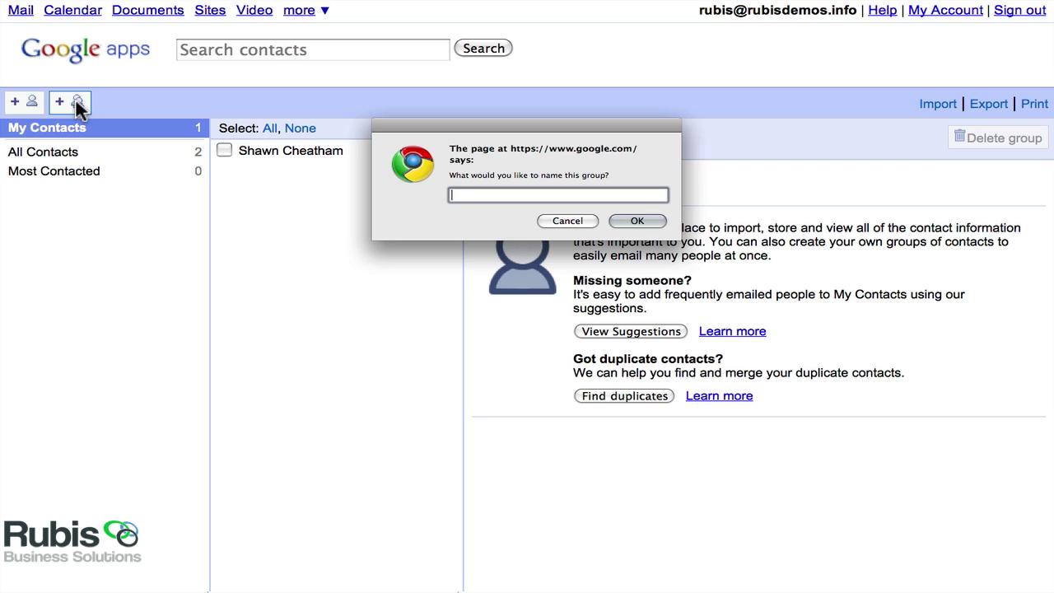
text(Group A: Demo)
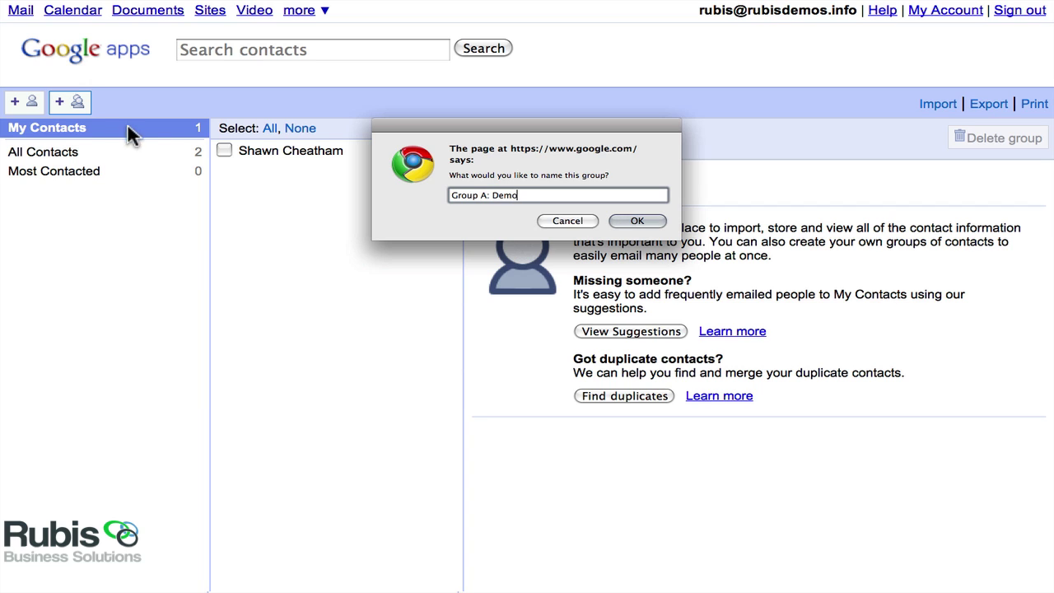
click(634, 221)
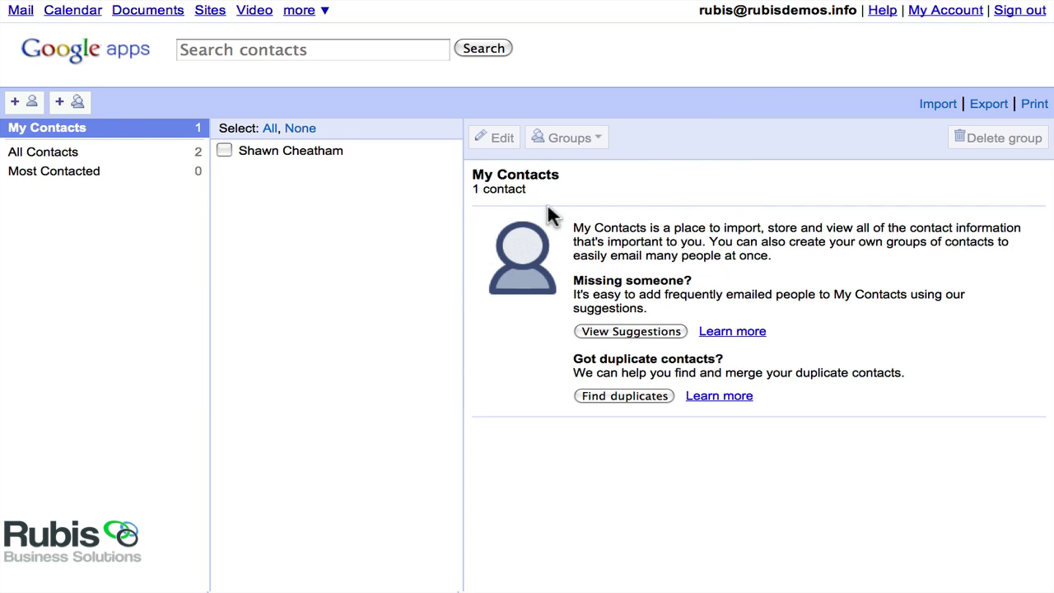
Add the saved contact to Group A: Demo, then view its details within that group.
click(49, 131)
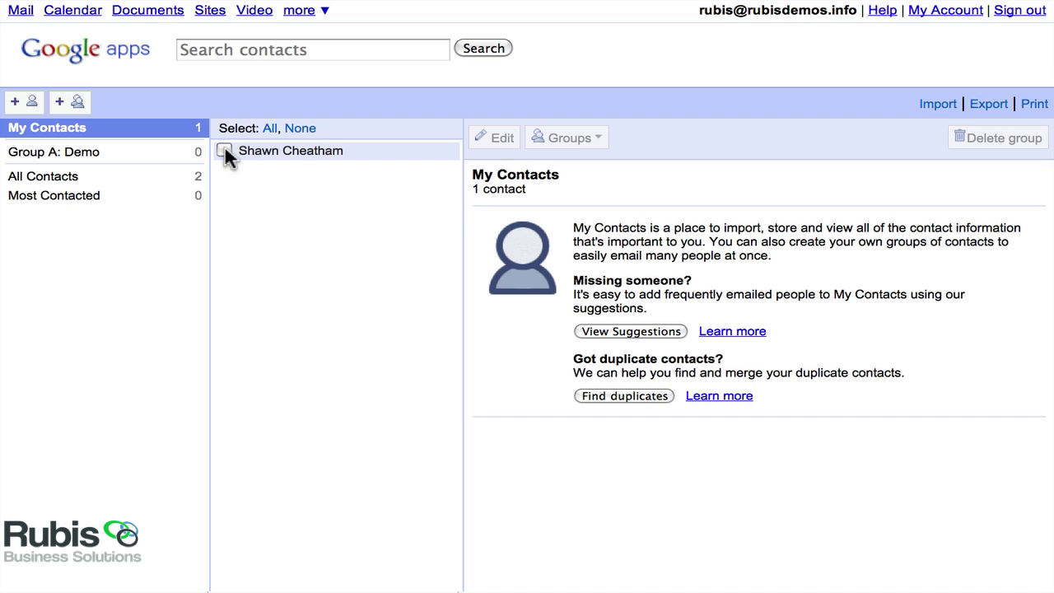
click(224, 152)
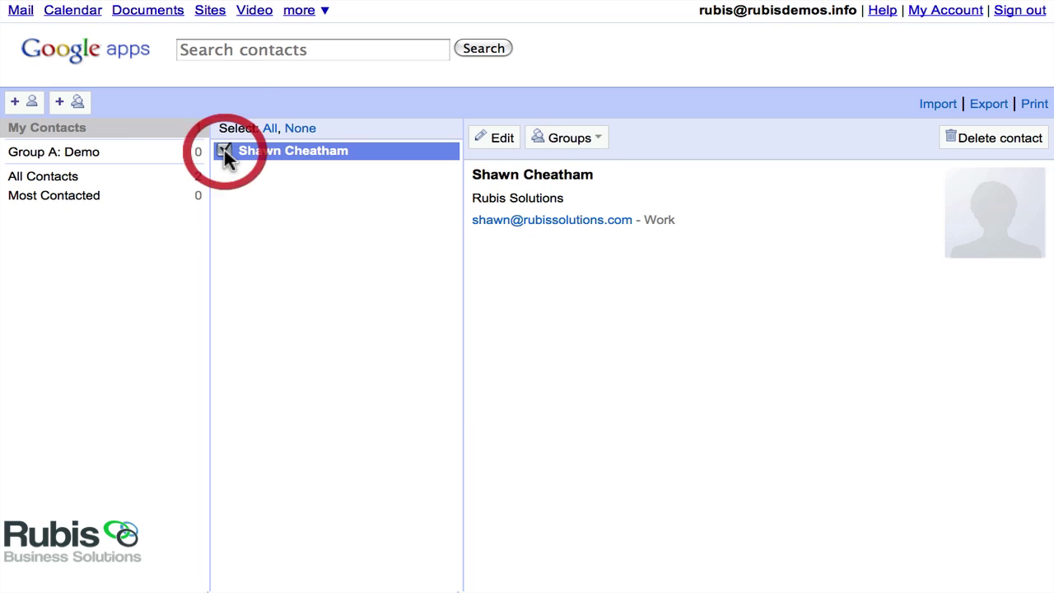
click(599, 145)
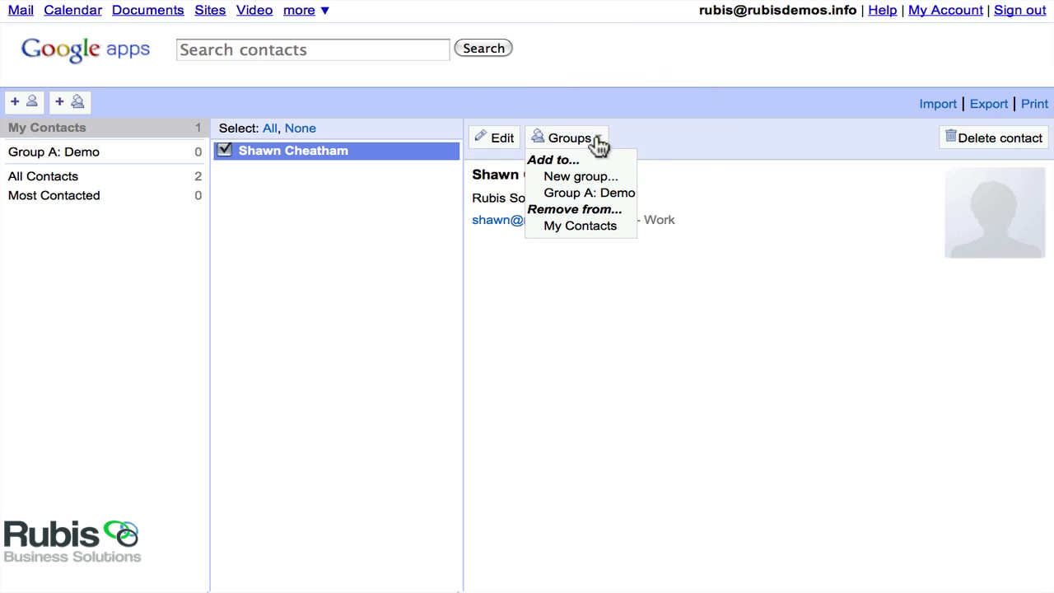
click(579, 195)
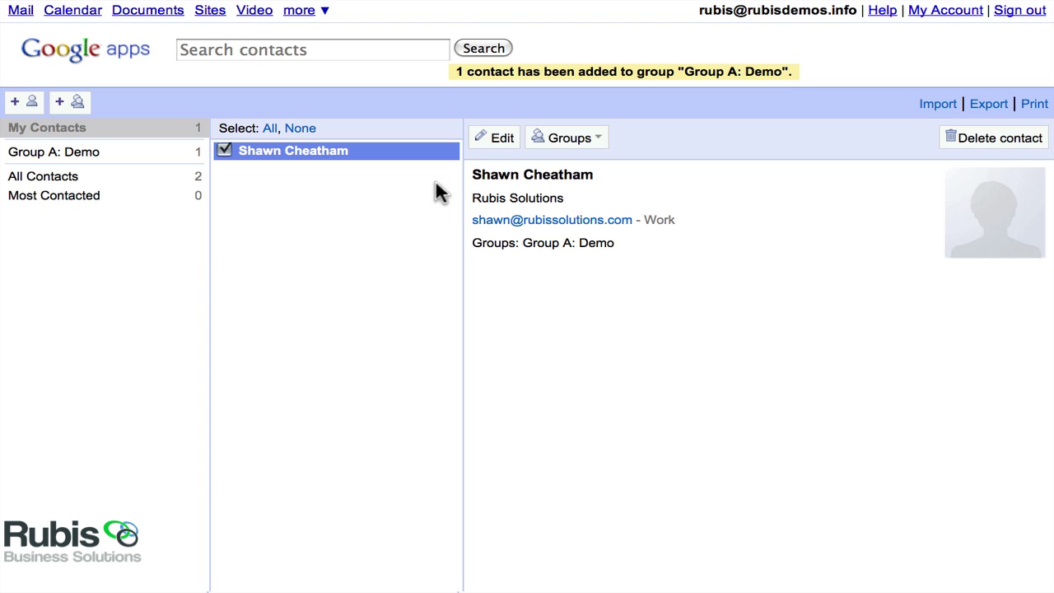
click(75, 156)
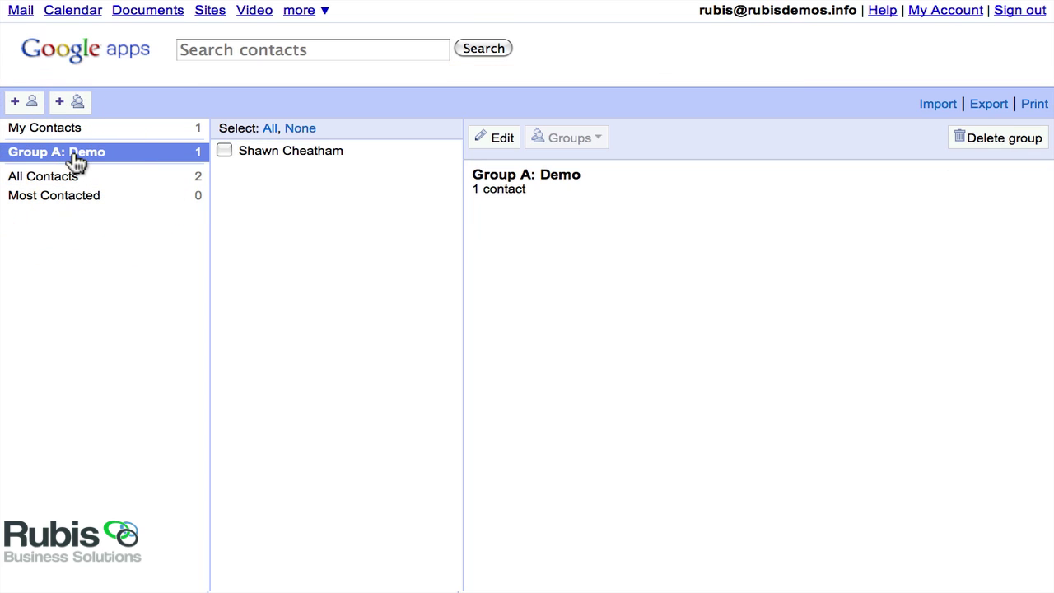
click(256, 155)
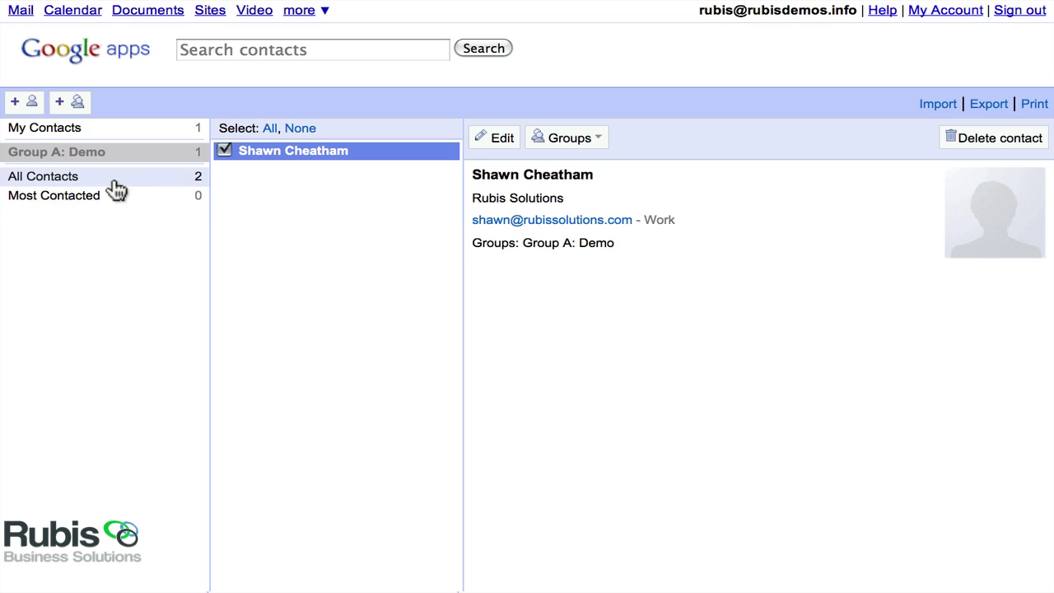
Create and save a second contact with only the first name and company 'Rubis'.
click(26, 104)
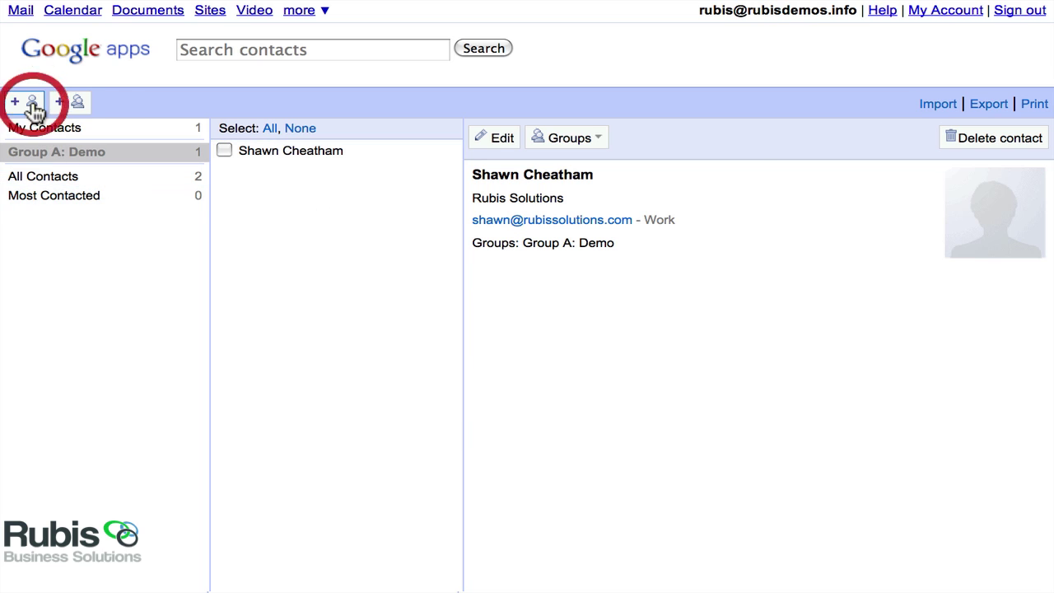
click(508, 178)
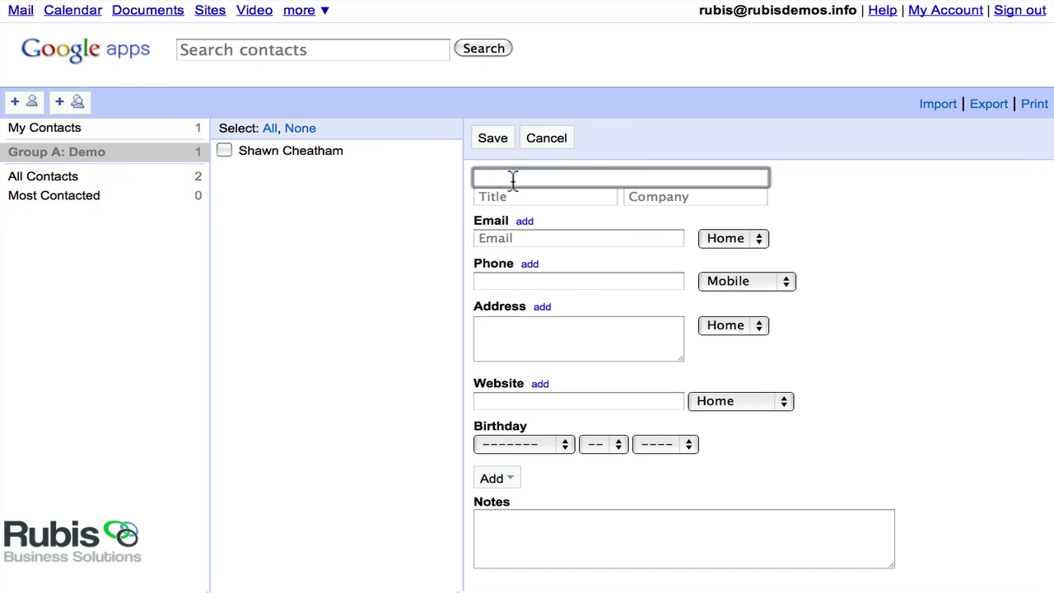
text(Shawn)
key(Tab)
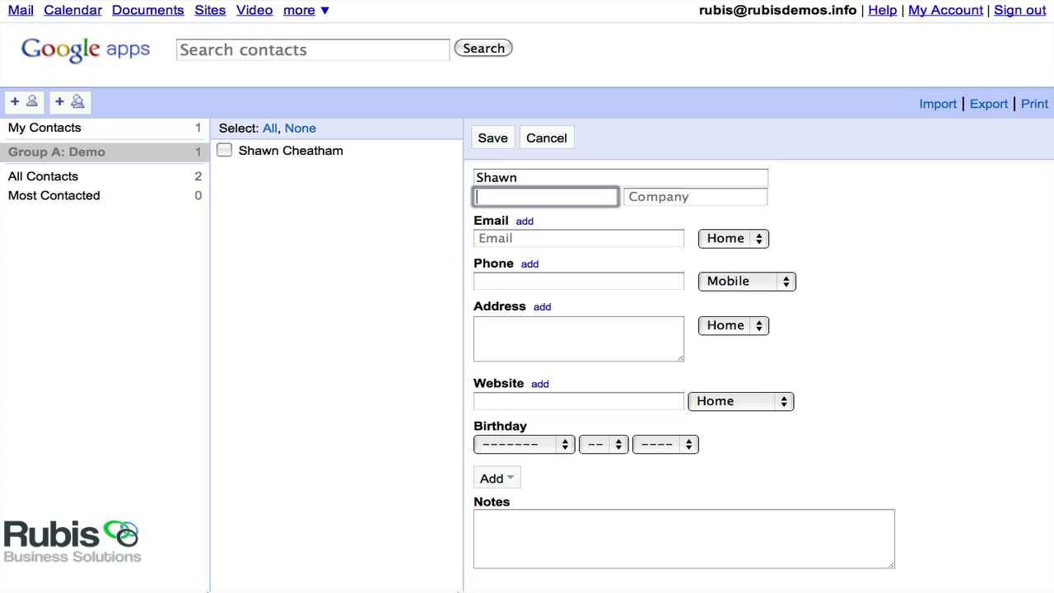
key(Tab)
text(Rubis)
key(Tab)
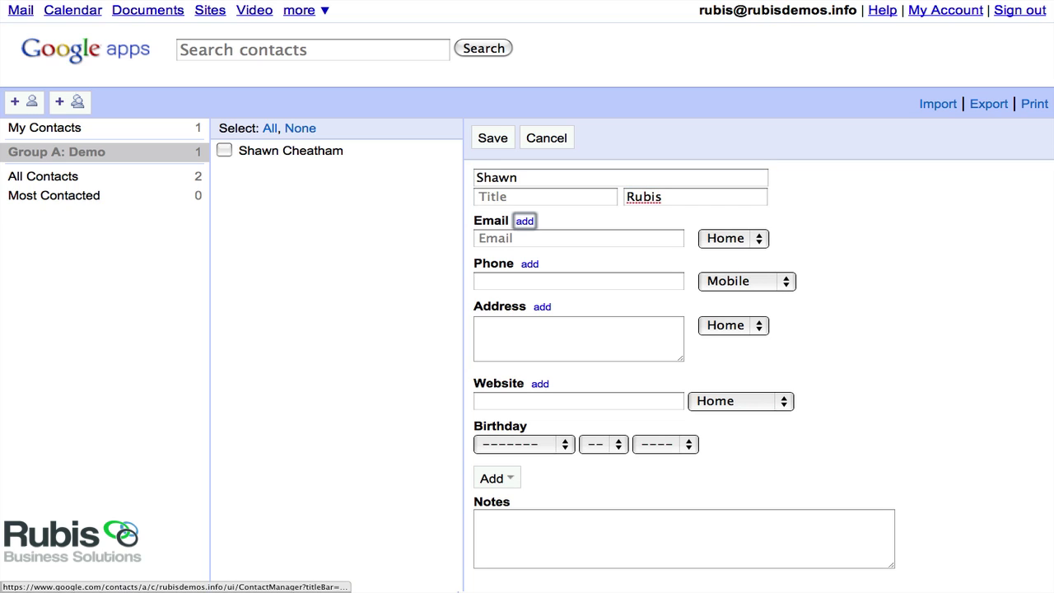
key(Tab)
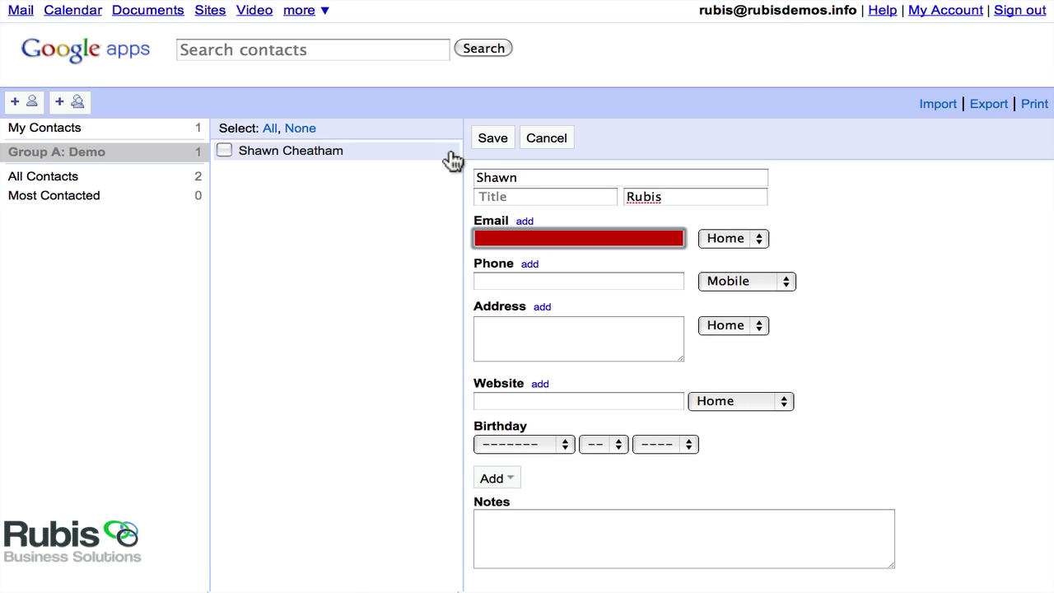
click(487, 145)
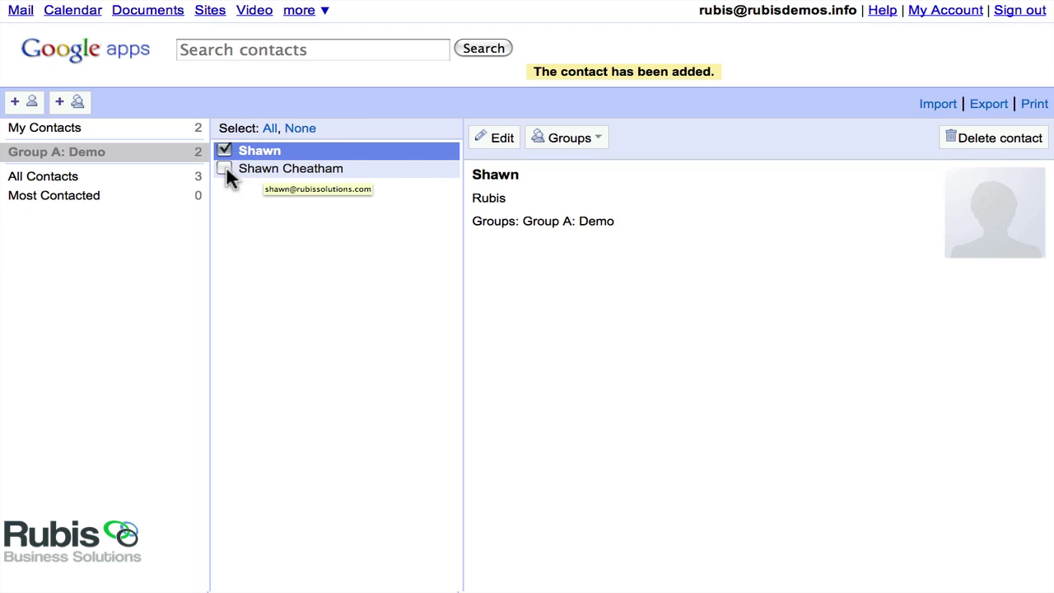
Merge the two selected duplicates, clearing the leftover 'Rubis' custom value before saving.
click(224, 170)
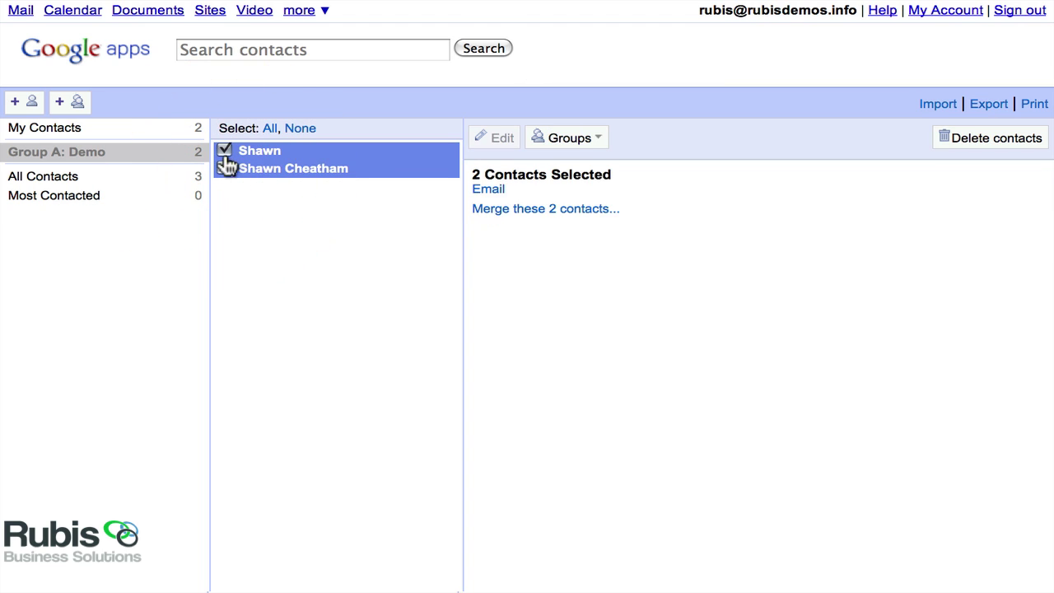
click(530, 211)
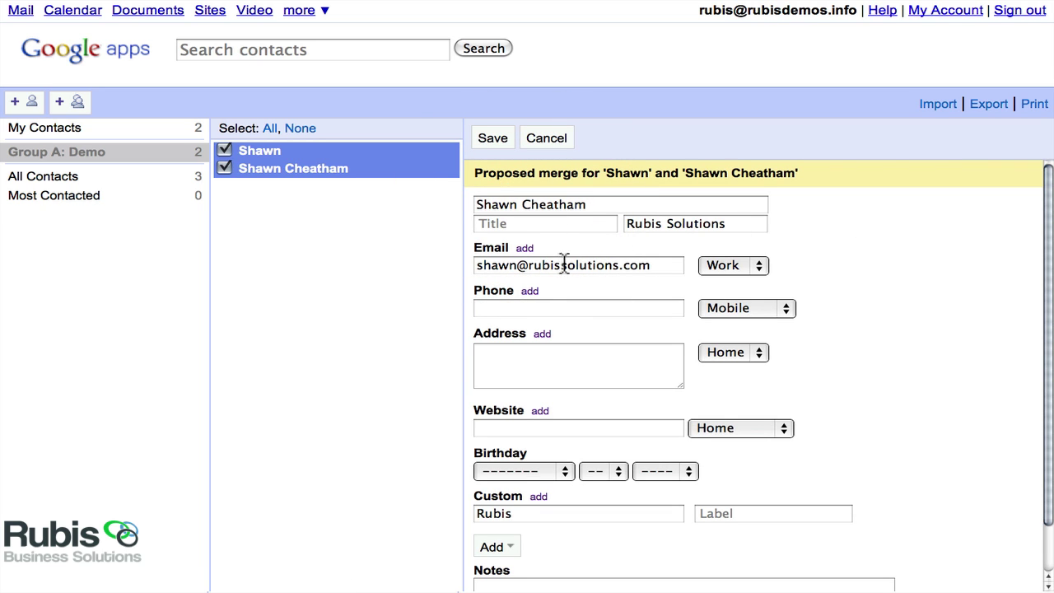
scroll(571, 260, down, 2)
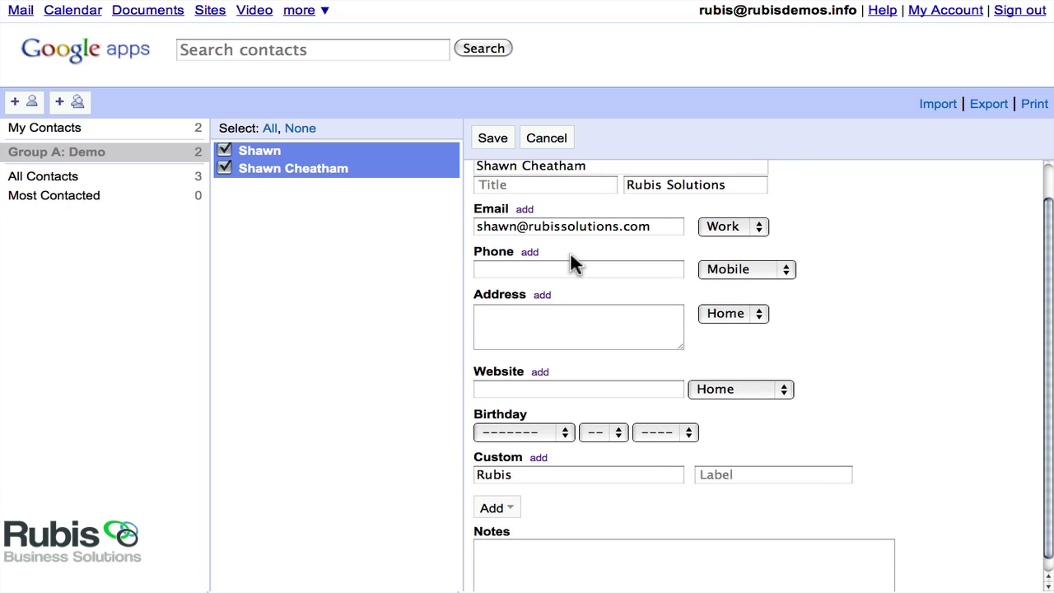
scroll(574, 262, up, 1)
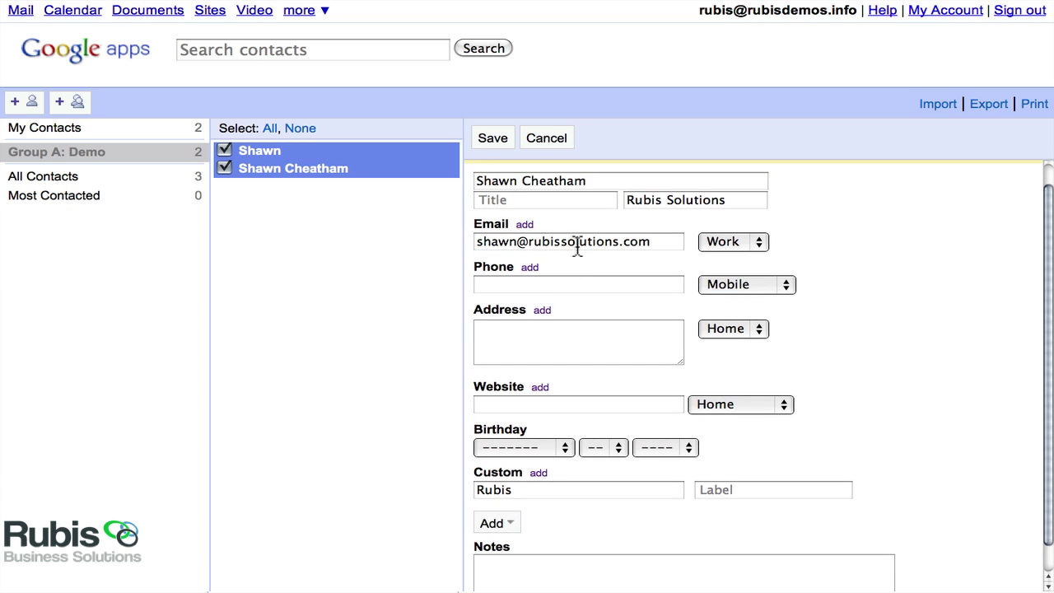
scroll(578, 245, down, 2)
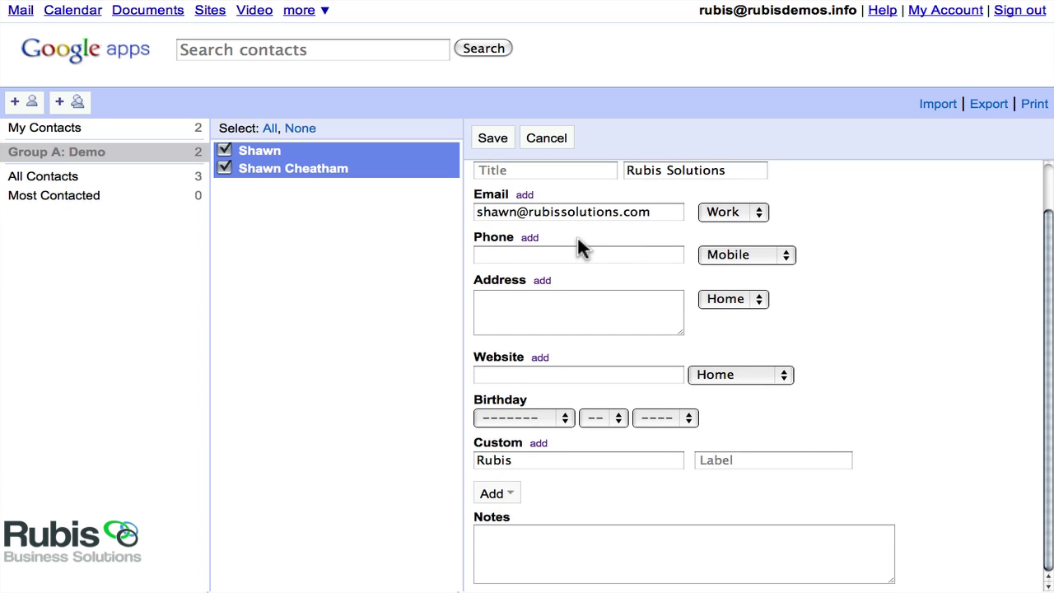
click(563, 466)
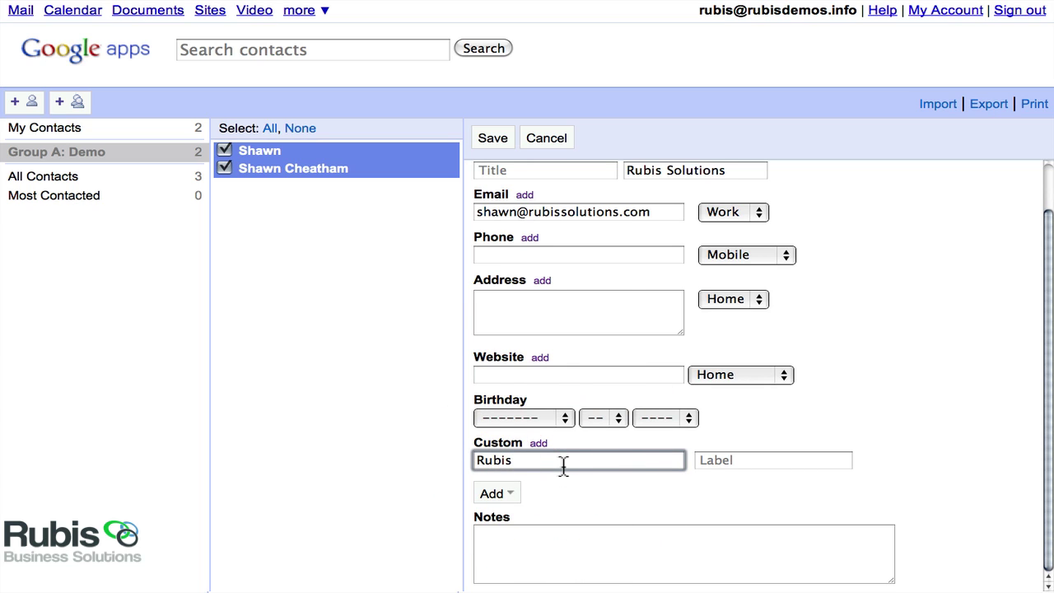
key(BackSpace)
key(BackSpace)
key(BackSpace)
key(BackSpace)
key(BackSpace)
click(479, 135)
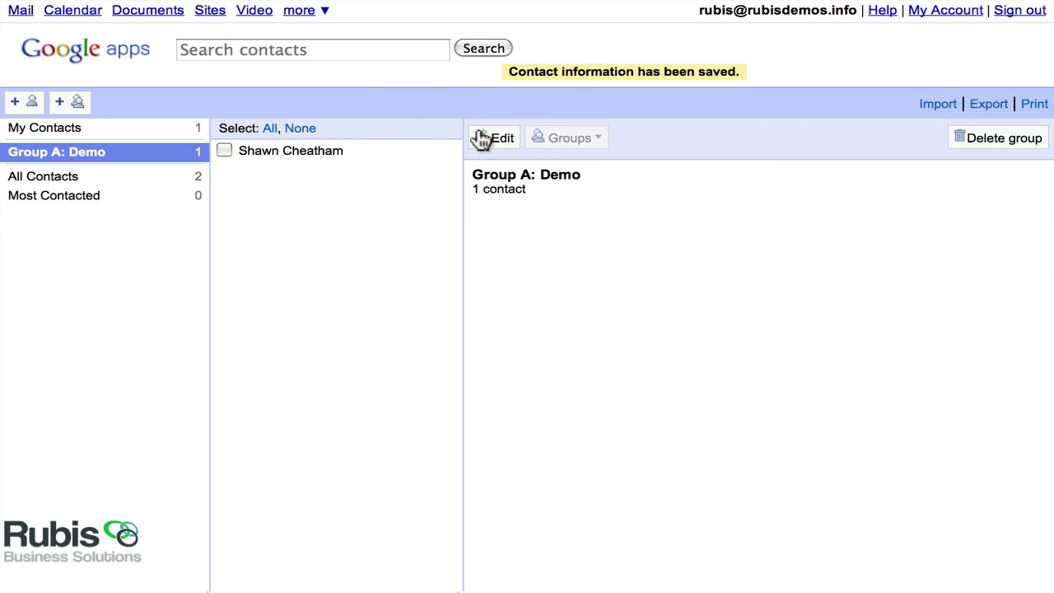
Open the merged contact, enter edit mode, and save it unchanged.
click(306, 154)
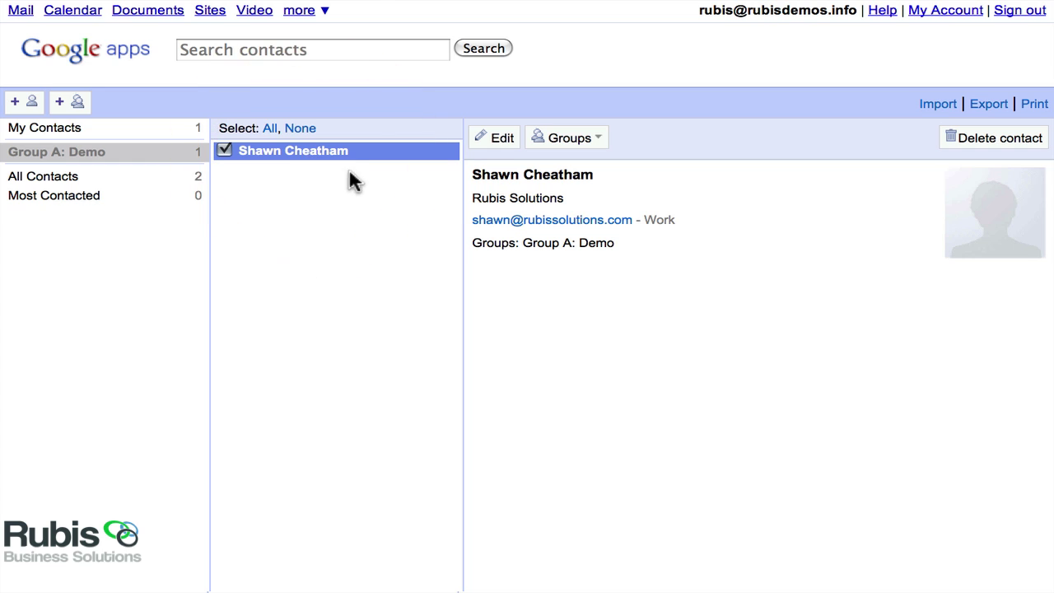
click(502, 142)
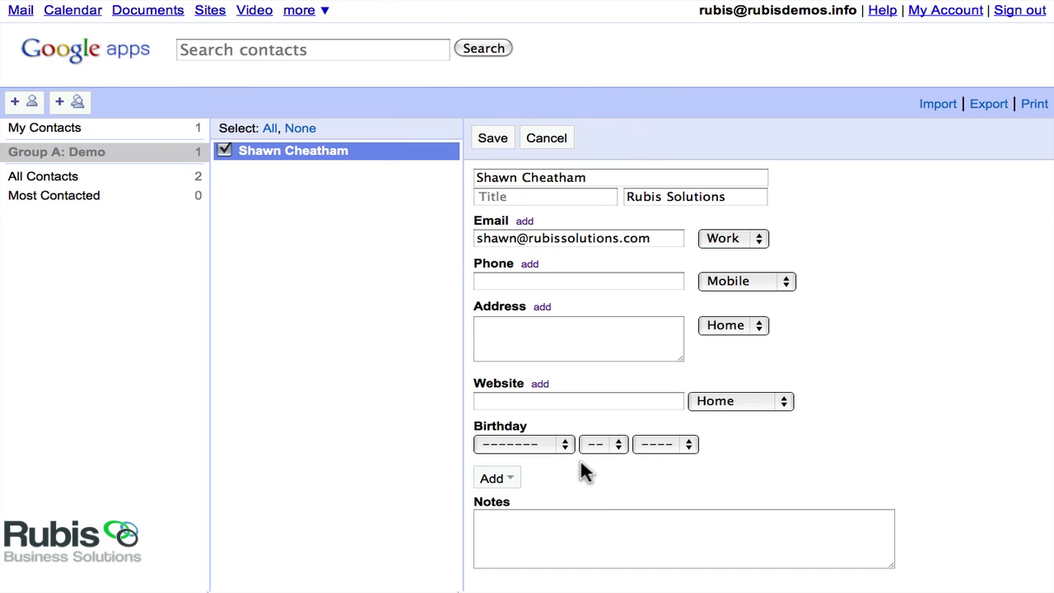
click(498, 138)
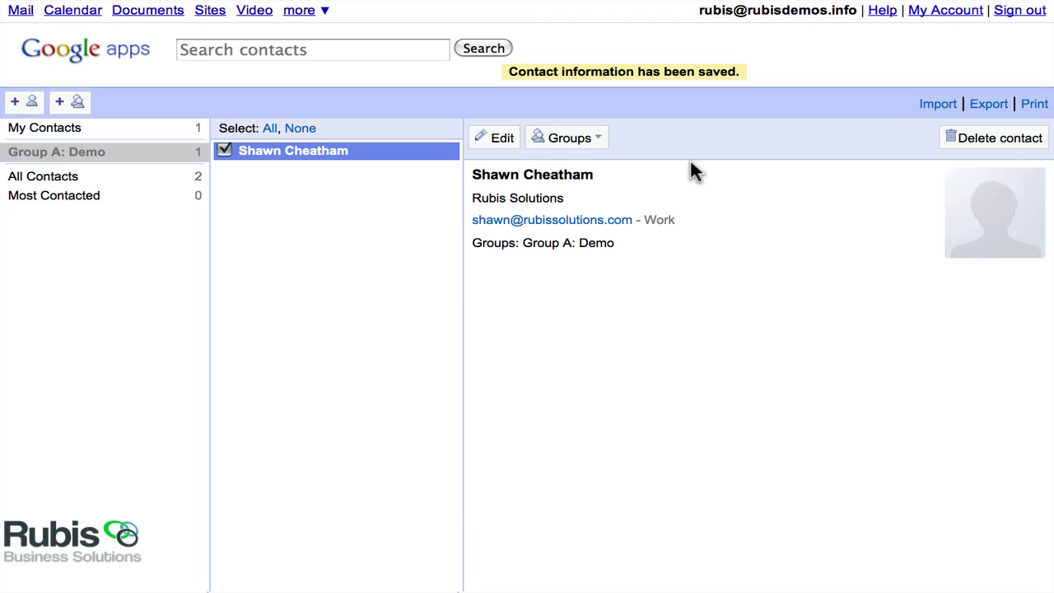
Open the Import page and set imported contacts to also join Group A: Demo.
click(938, 107)
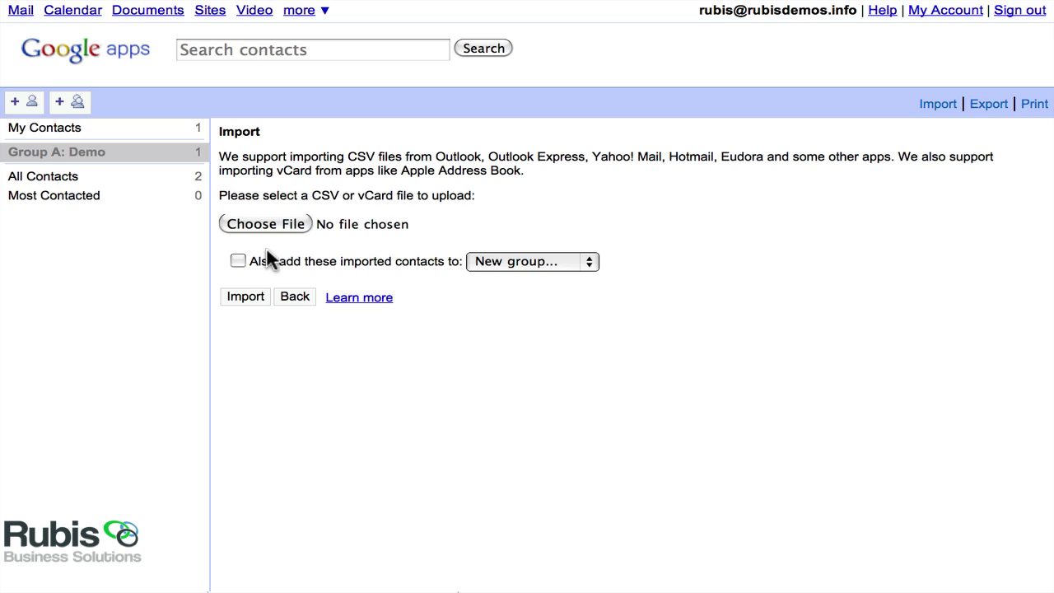
click(238, 261)
click(509, 261)
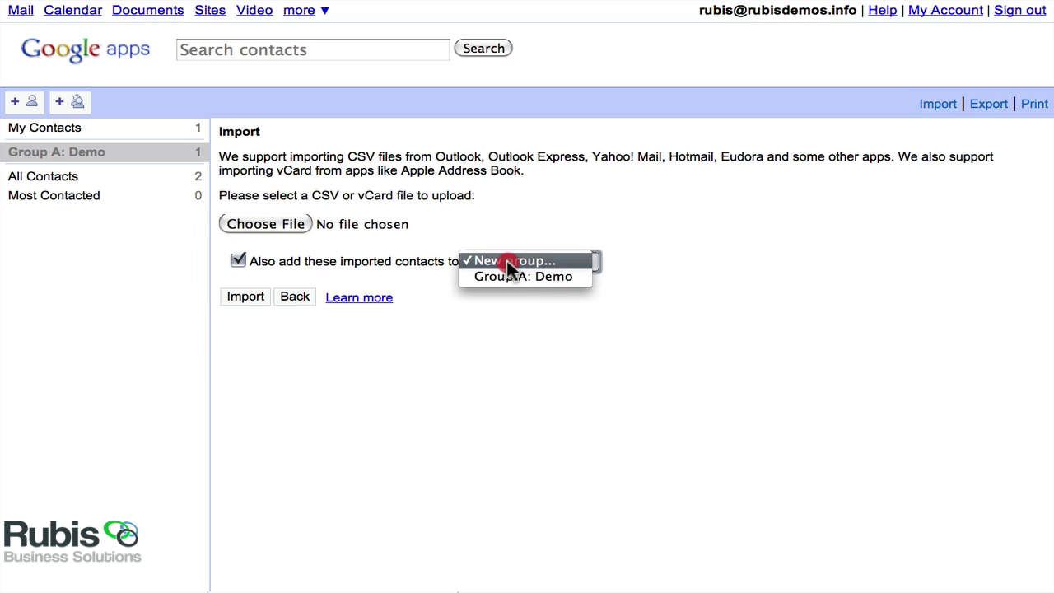
click(508, 277)
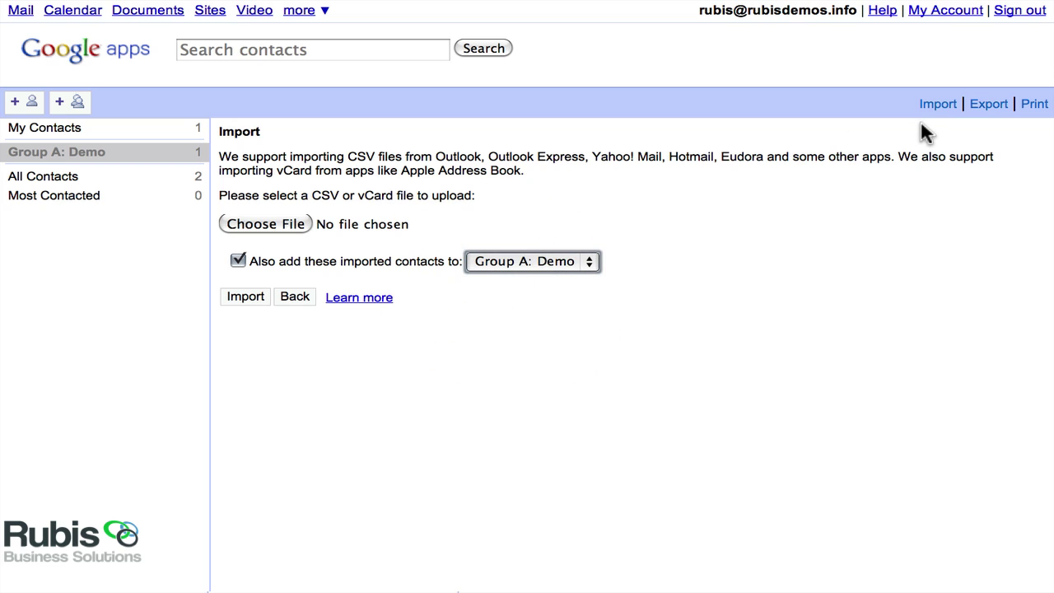
On the export page, review the exportable groups, then choose Everyone (All Contacts) in Google CSV.
click(987, 110)
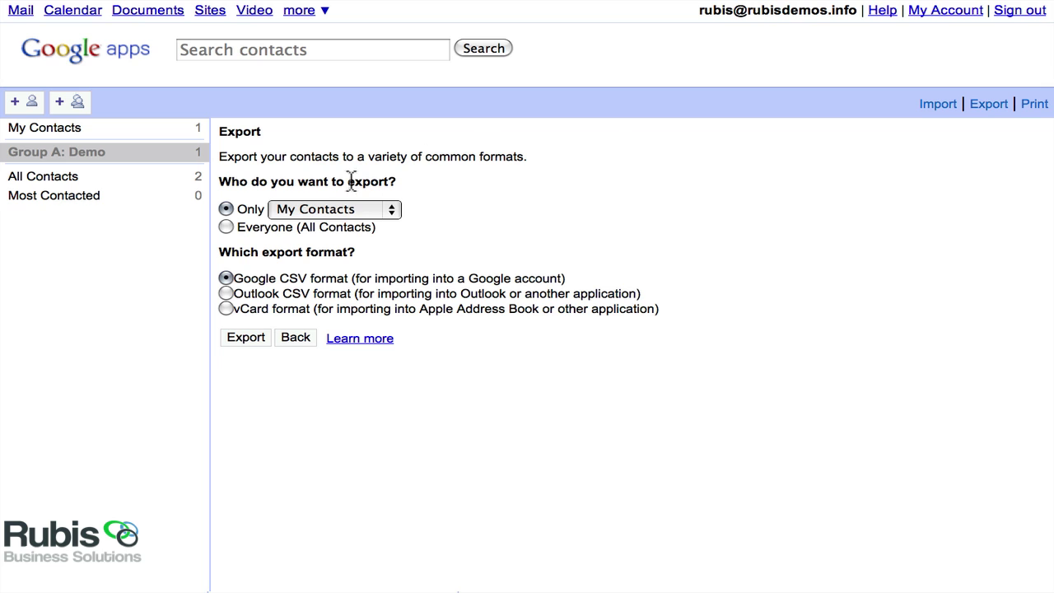
click(393, 207)
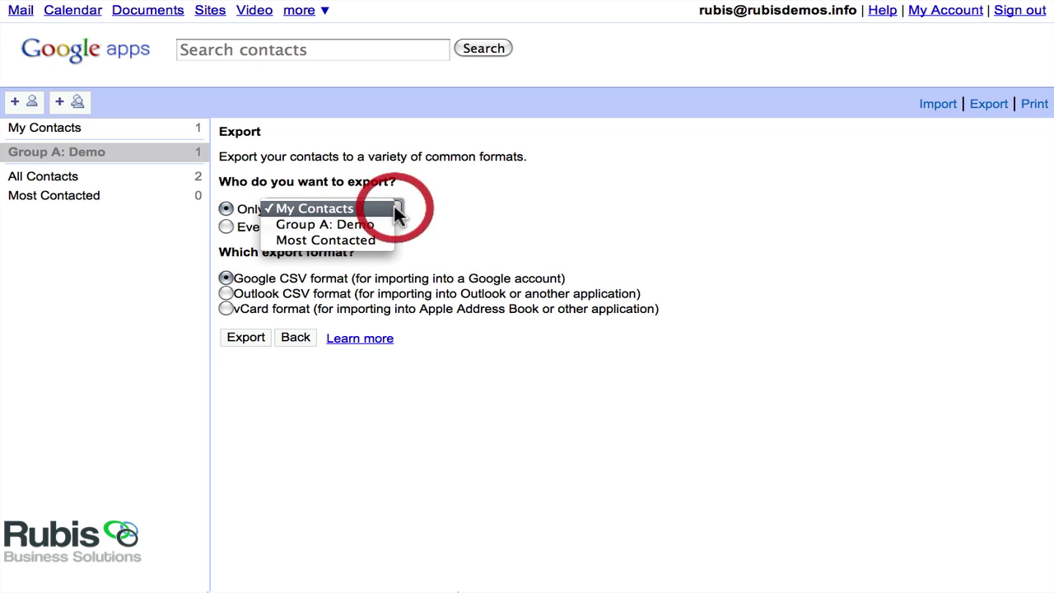
click(478, 209)
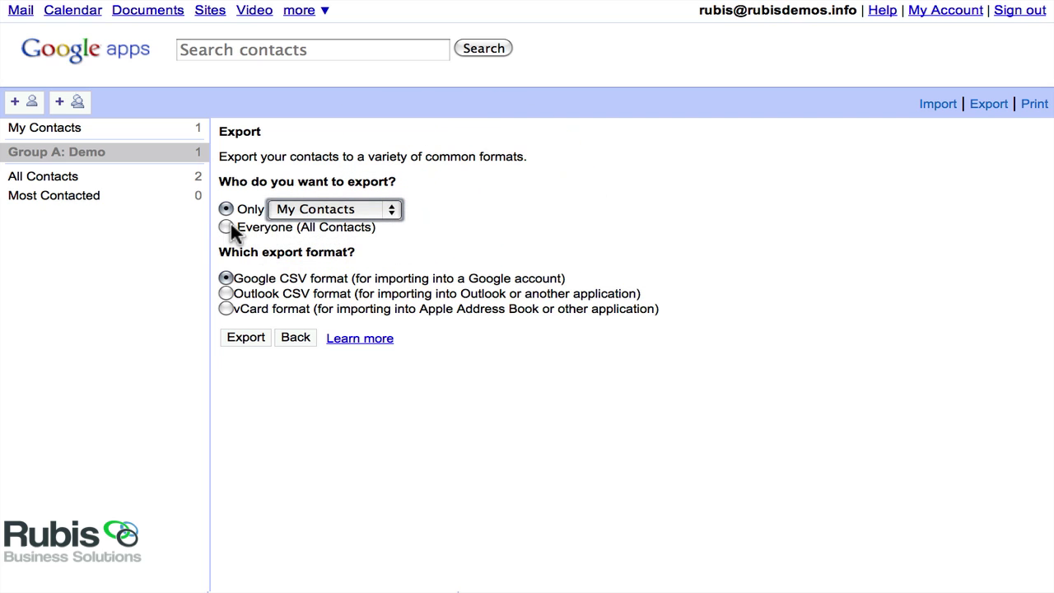
click(228, 227)
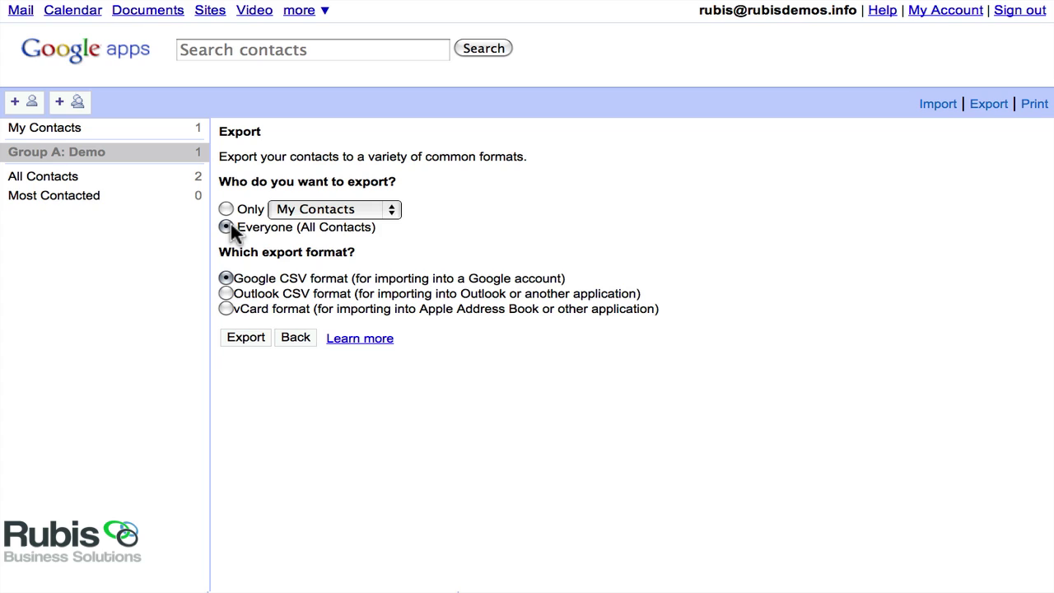